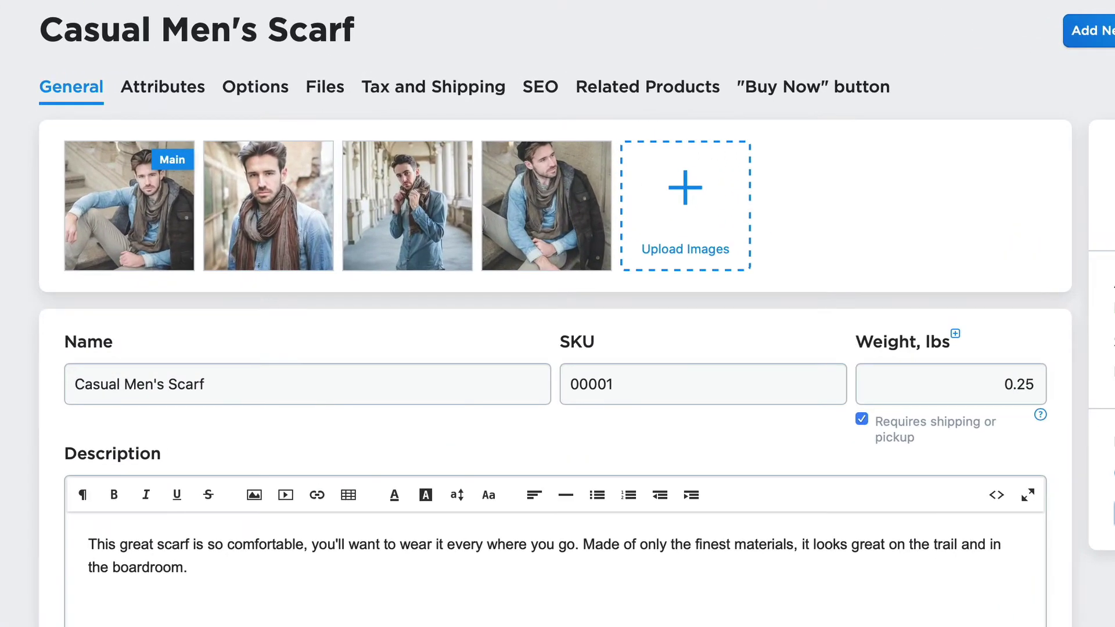
# Step: Append 'This is the best scarf in the world.' to the end of the scarf's meta description
pyautogui.click(541, 88)
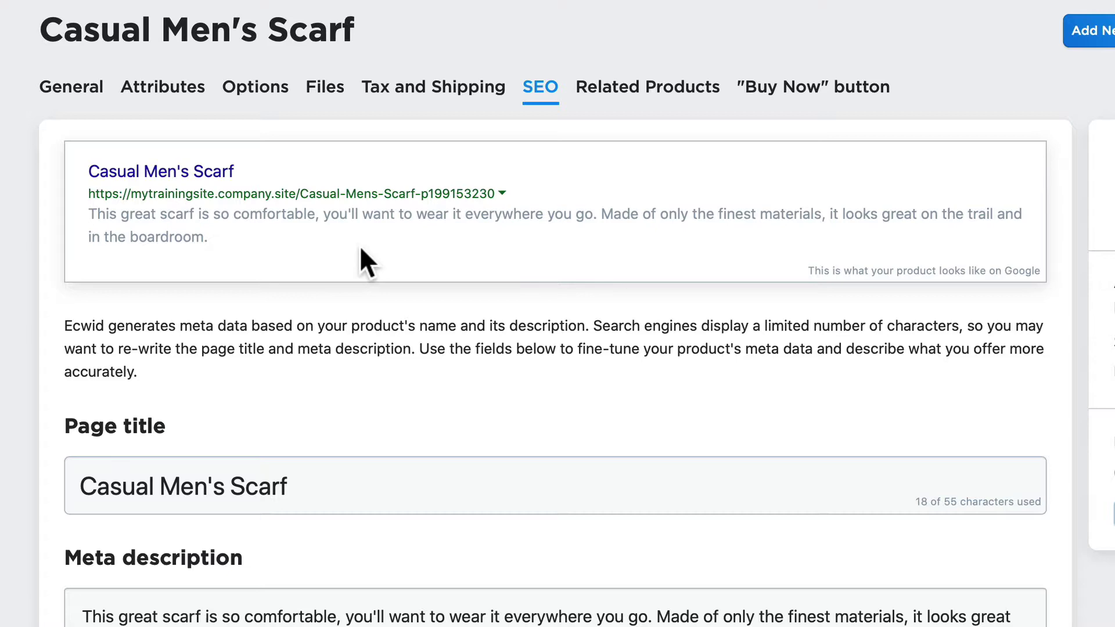
pyautogui.click(70, 96)
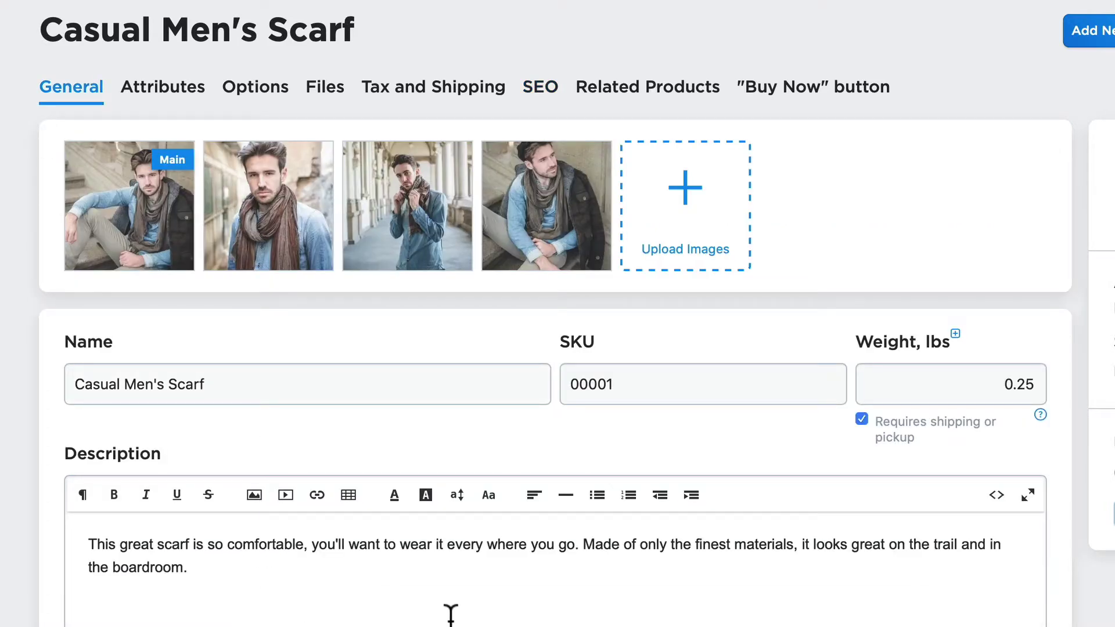
pyautogui.scroll(-1, 540, 64)
pyautogui.click(540, 61)
pyautogui.scroll(-3, 455, 75)
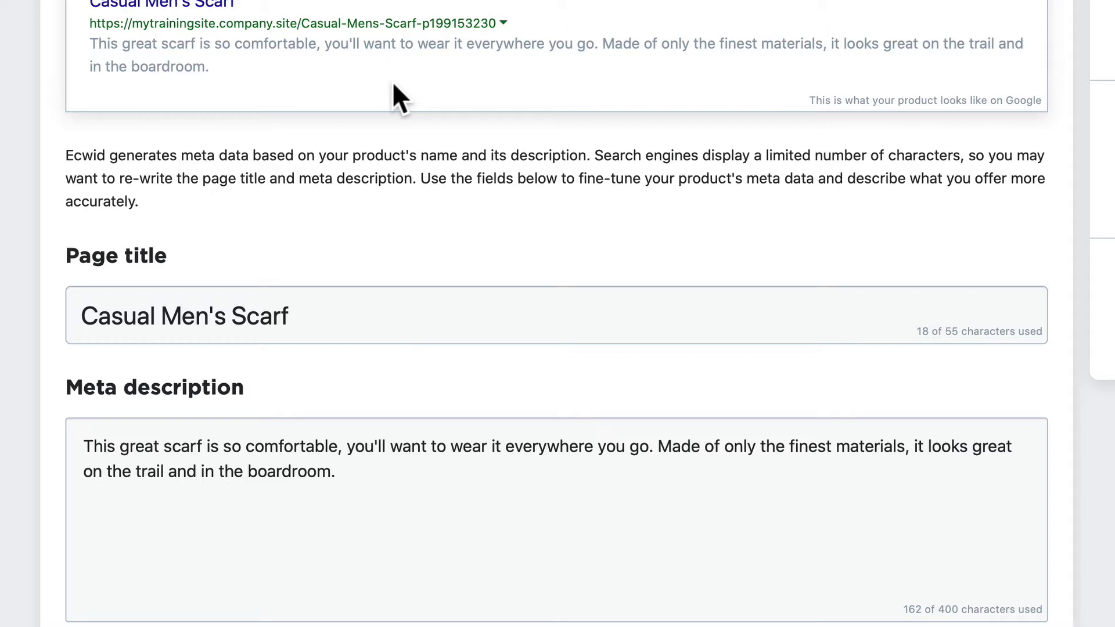
pyautogui.click(386, 480)
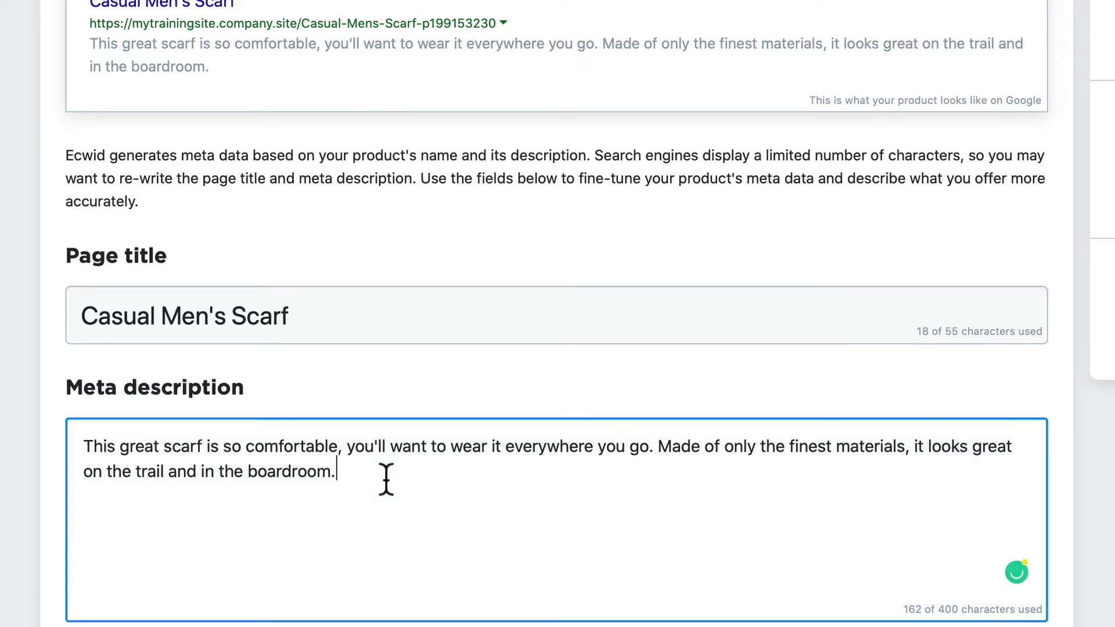
pyautogui.write('This is the best scarf in the world.')
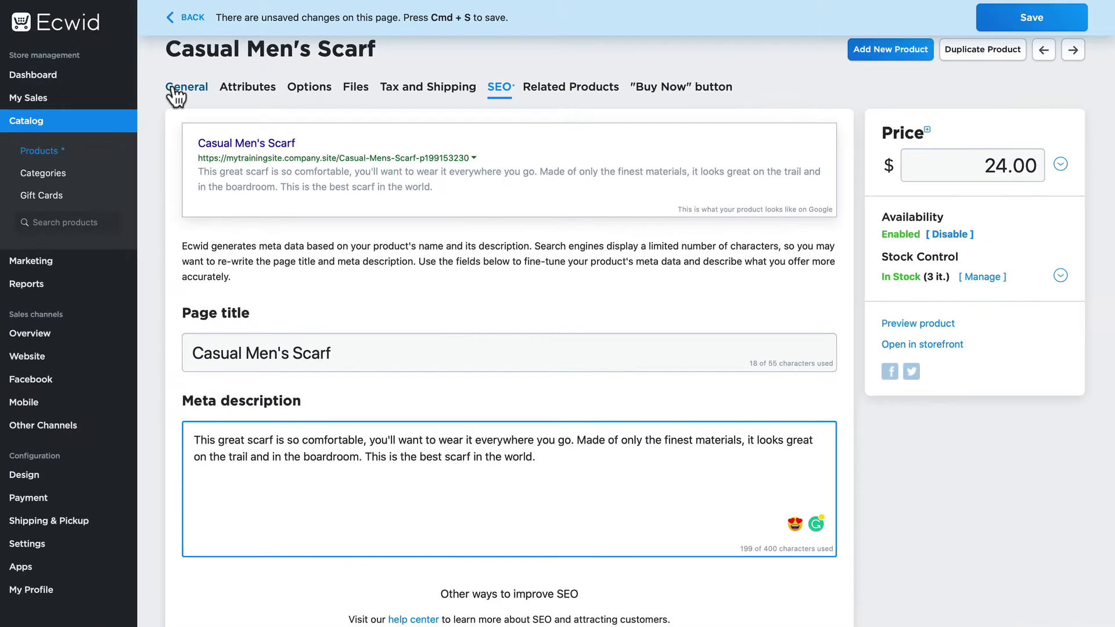
pyautogui.click(176, 90)
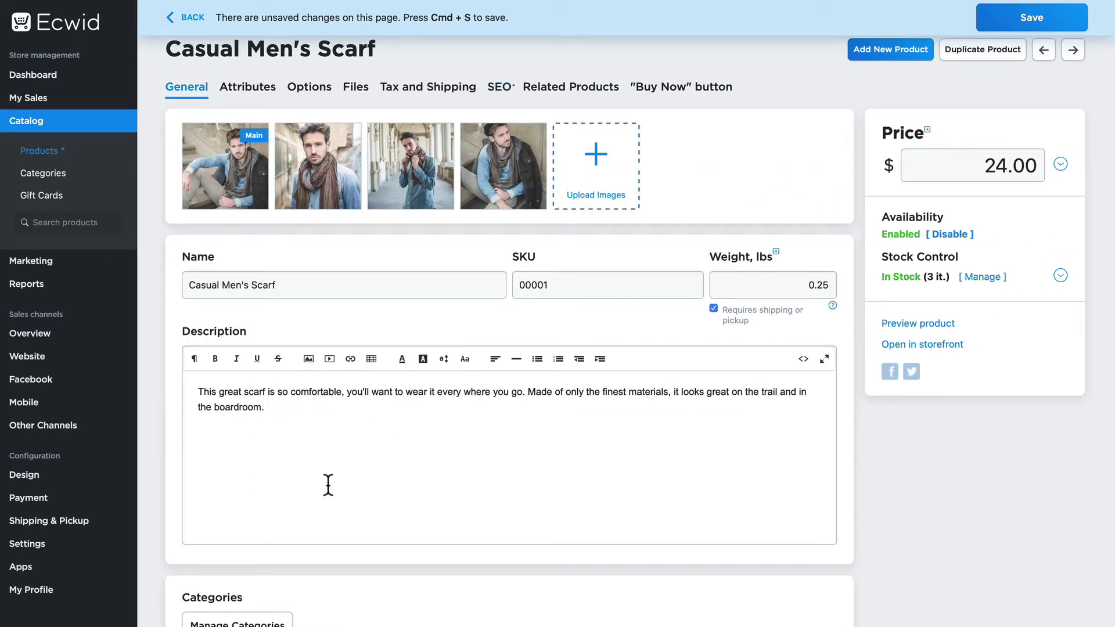
# Step: View the scarf's SEO settings to check the Google preview with the added sentence
pyautogui.click(499, 88)
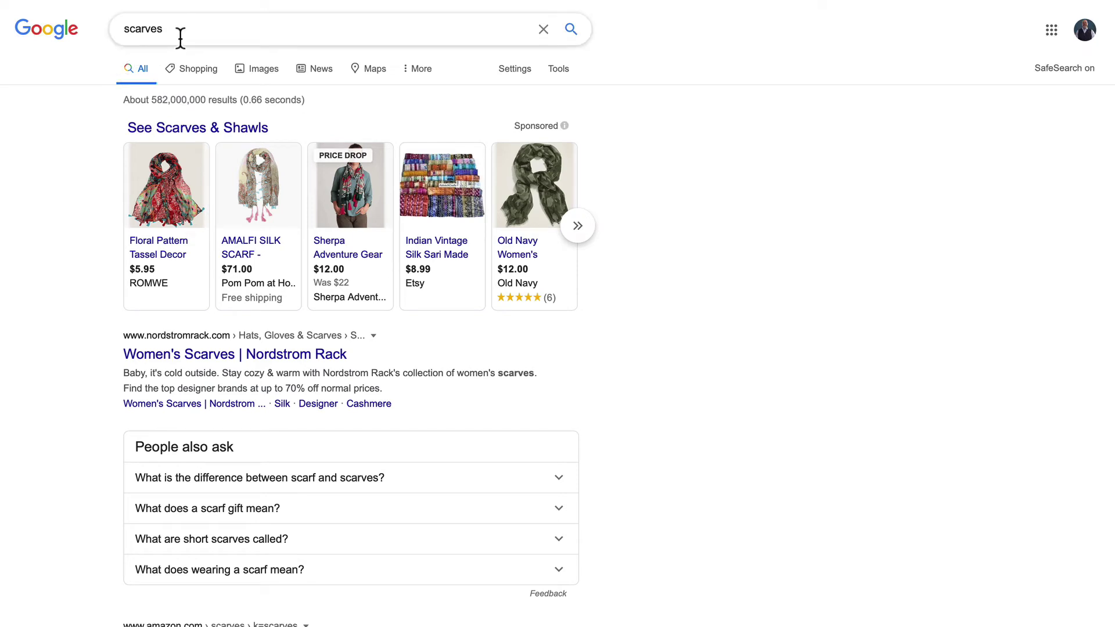
# Step: Scroll through the Google search results for 'scarves'
pyautogui.scroll(-1, 90, 305)
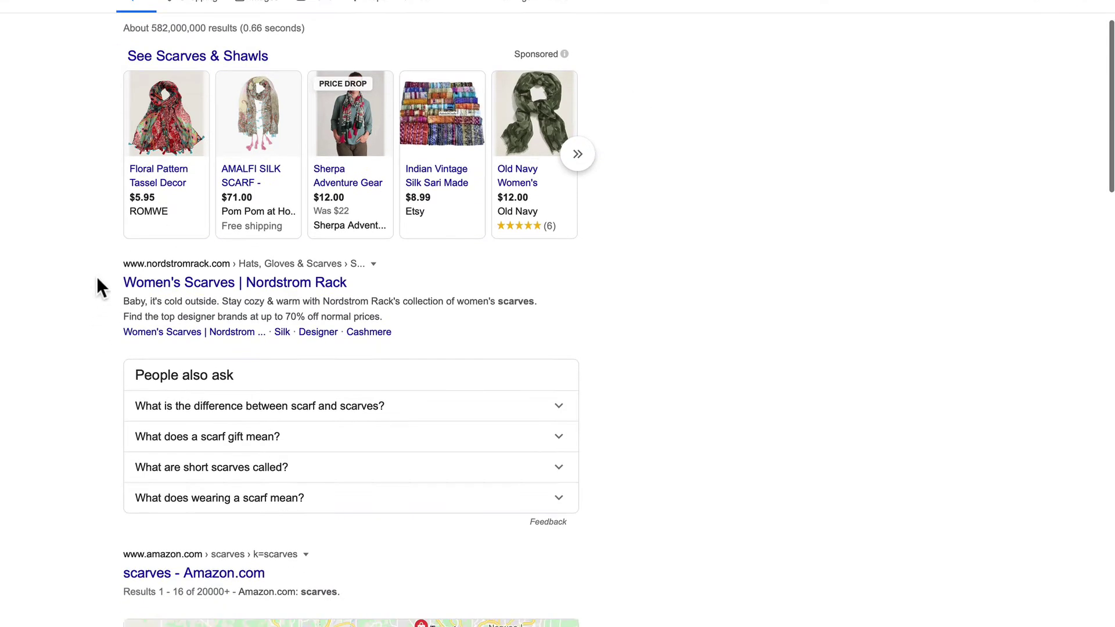
pyautogui.scroll(-5, 97, 278)
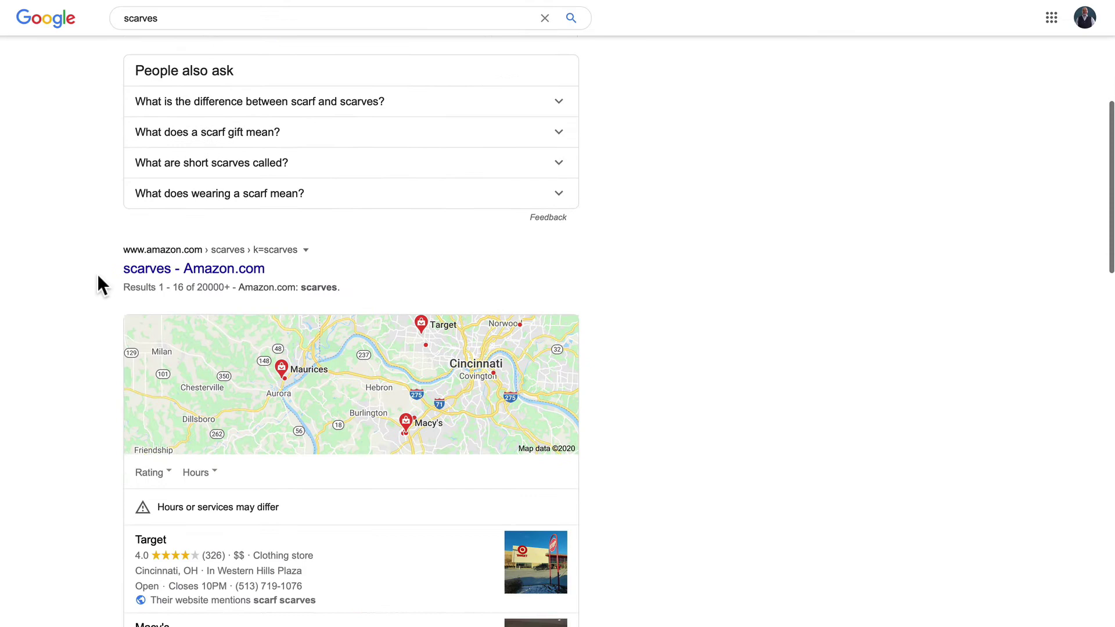
pyautogui.scroll(-8, 99, 284)
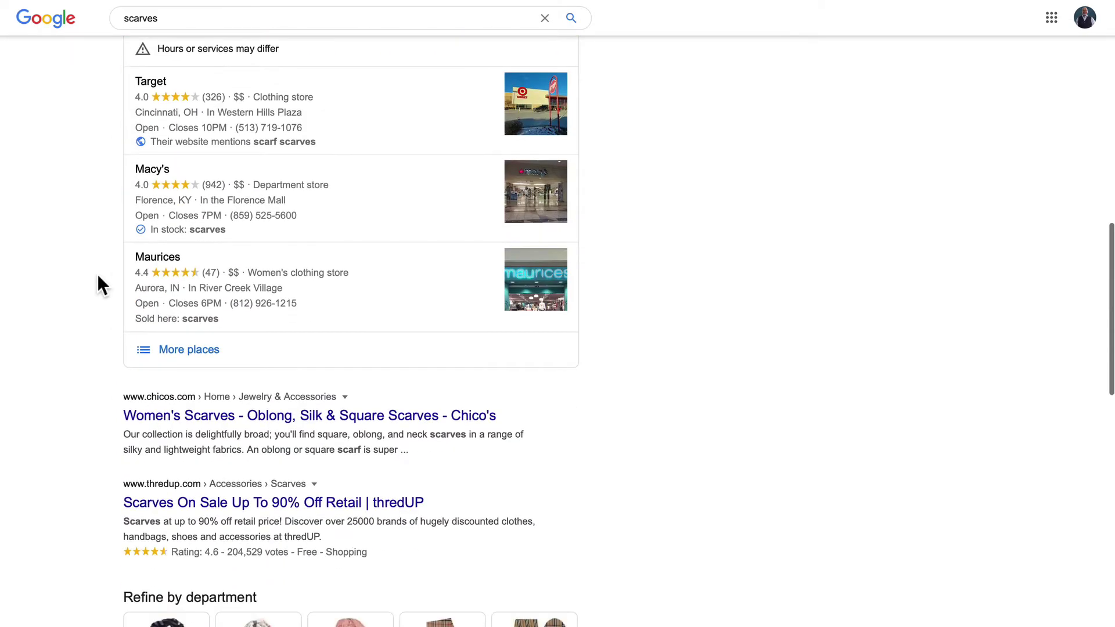
pyautogui.scroll(-2, 97, 278)
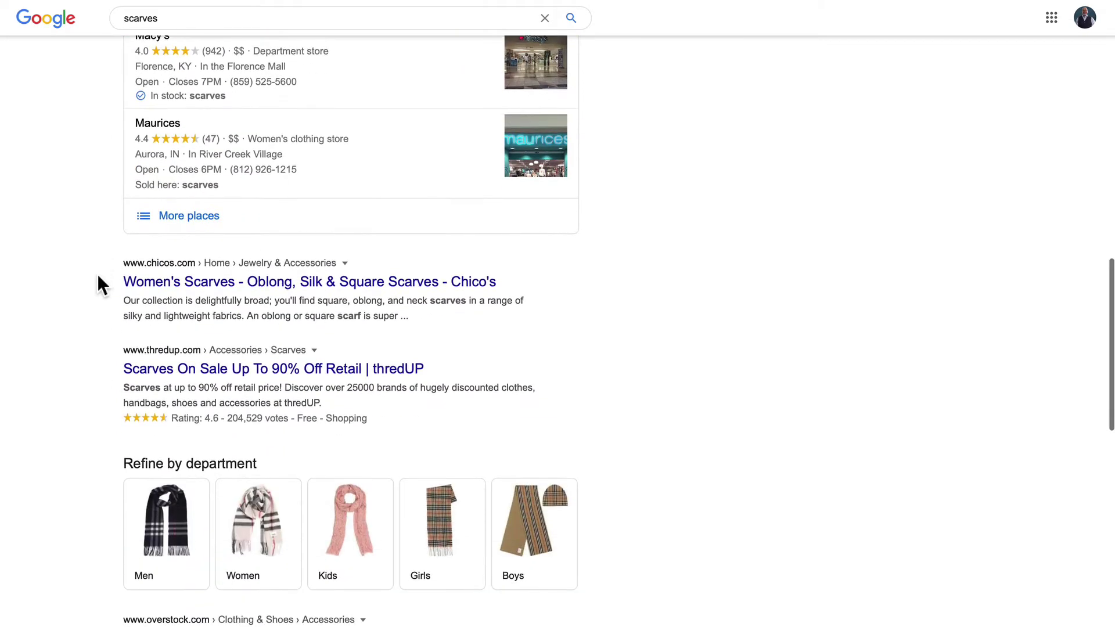
pyautogui.scroll(-10, 96, 273)
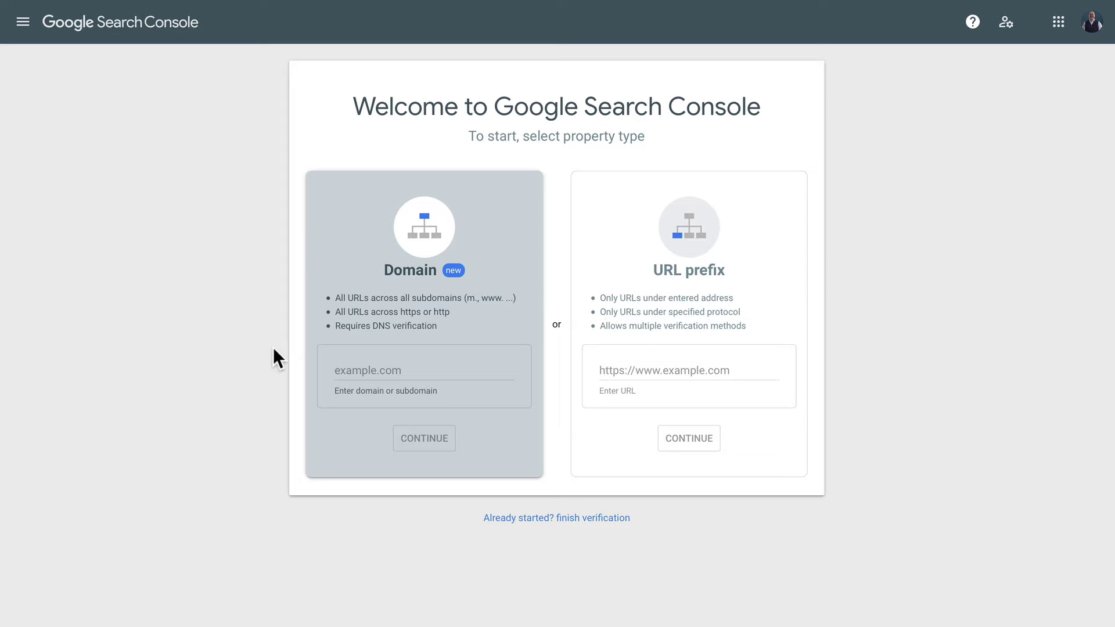
pyautogui.click(607, 369)
pyautogui.write('https://mytrainingsite.company.site')
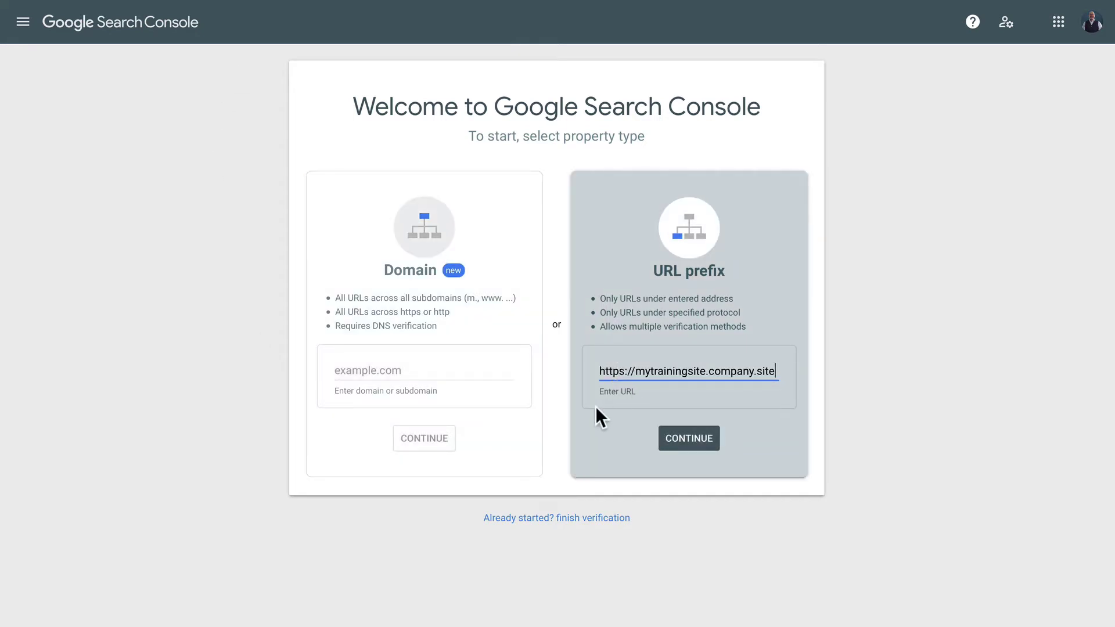
pyautogui.click(689, 440)
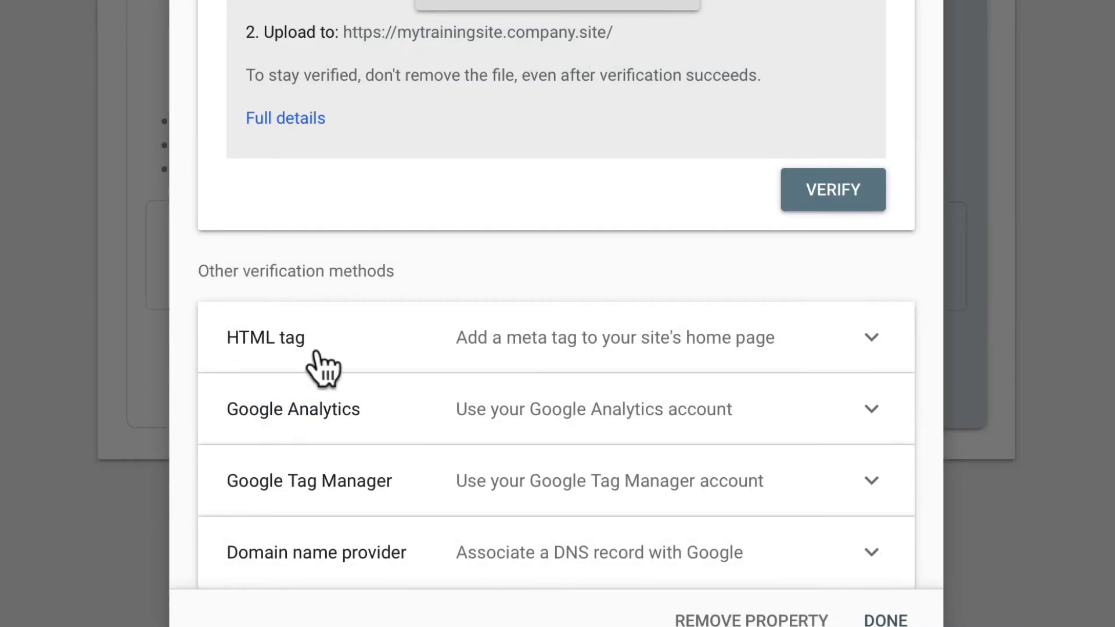
pyautogui.click(870, 339)
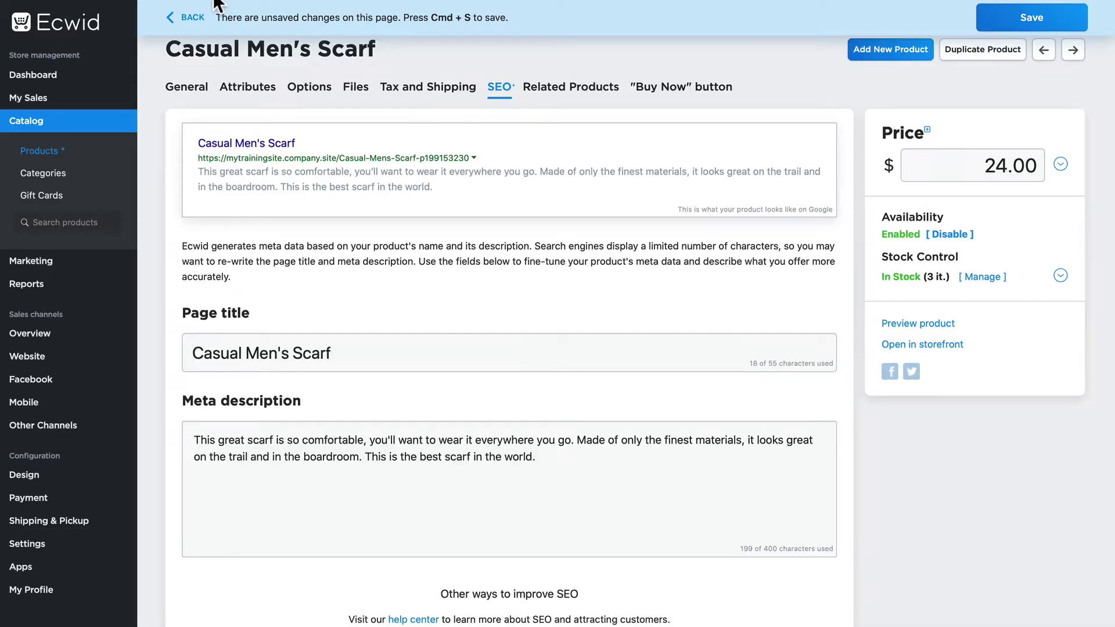
# Step: Save the scarf edits, then paste the google-site-verification tag into Header meta tags and save
pyautogui.press('super+s')
pyautogui.moveTo(27, 364)
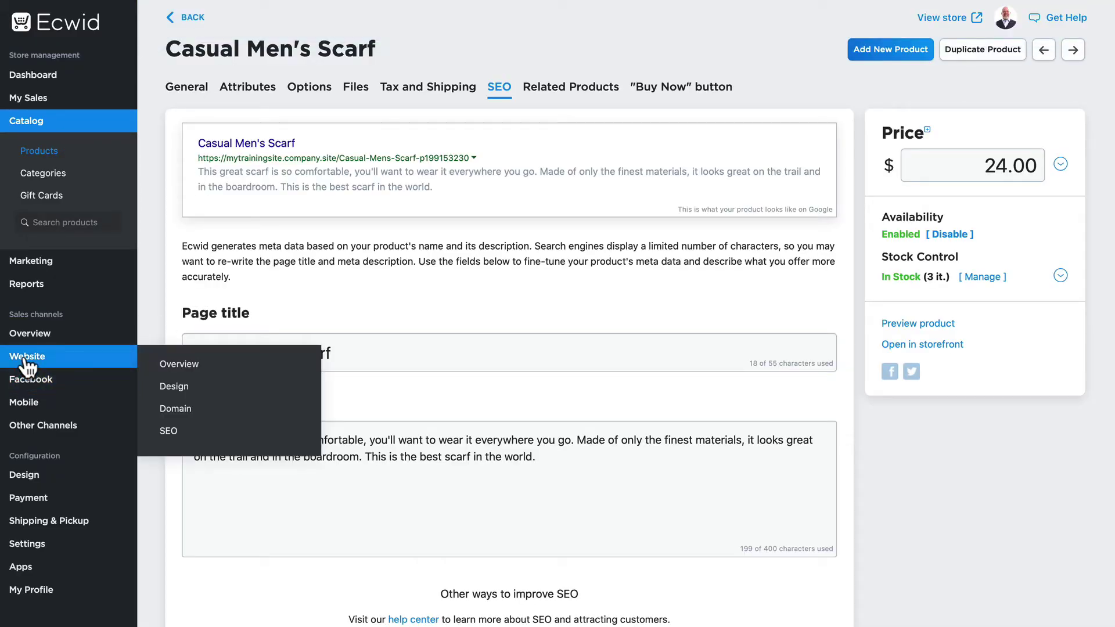
pyautogui.click(169, 431)
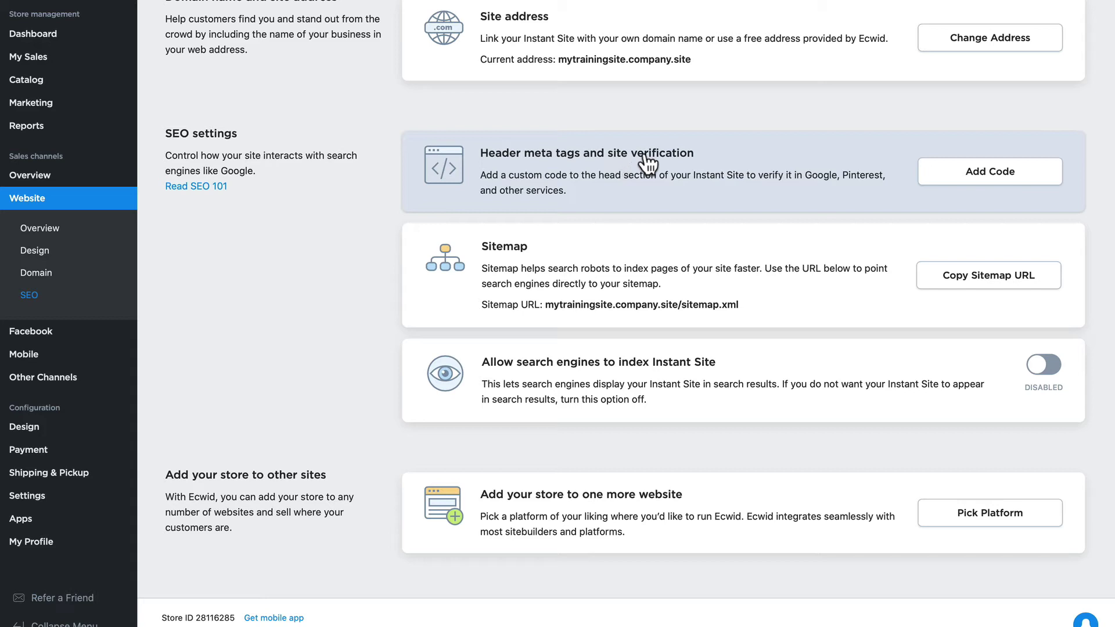
pyautogui.click(929, 181)
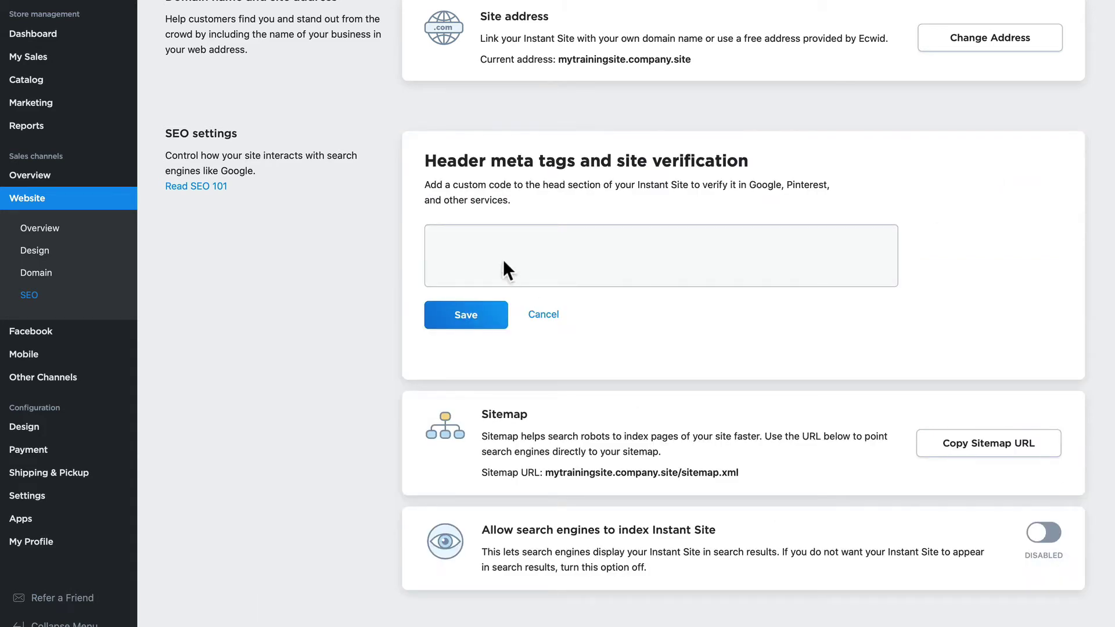
pyautogui.rightClick(471, 250)
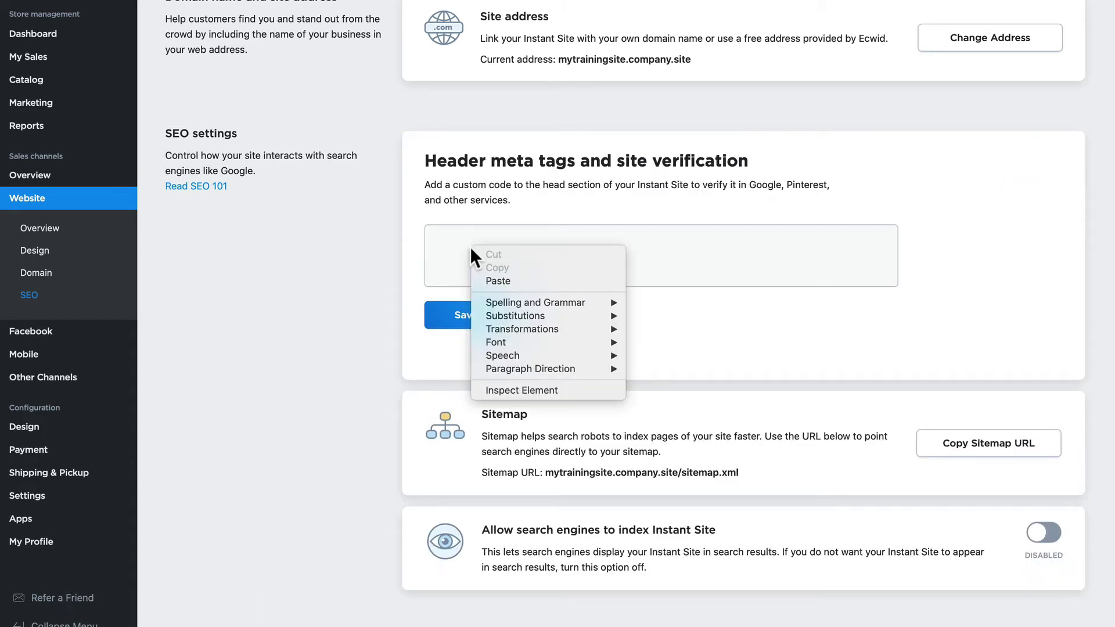
pyautogui.click(488, 281)
pyautogui.click(461, 322)
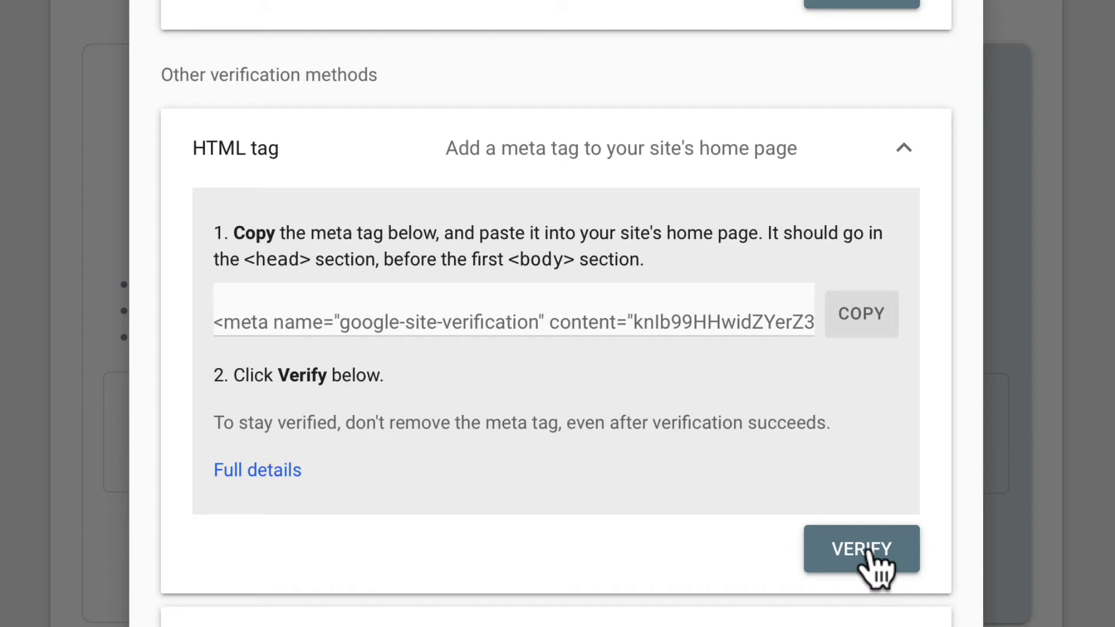
# Step: Verify the site with the HTML tag, open the property, and copy Ecwid's sitemap URL
pyautogui.click(869, 552)
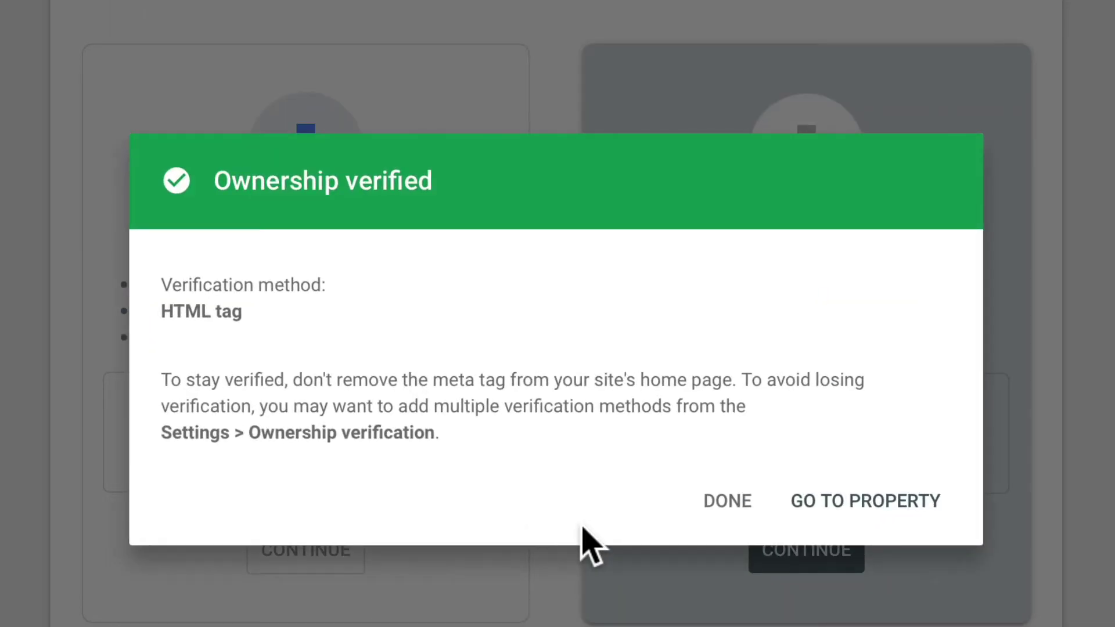
pyautogui.click(879, 501)
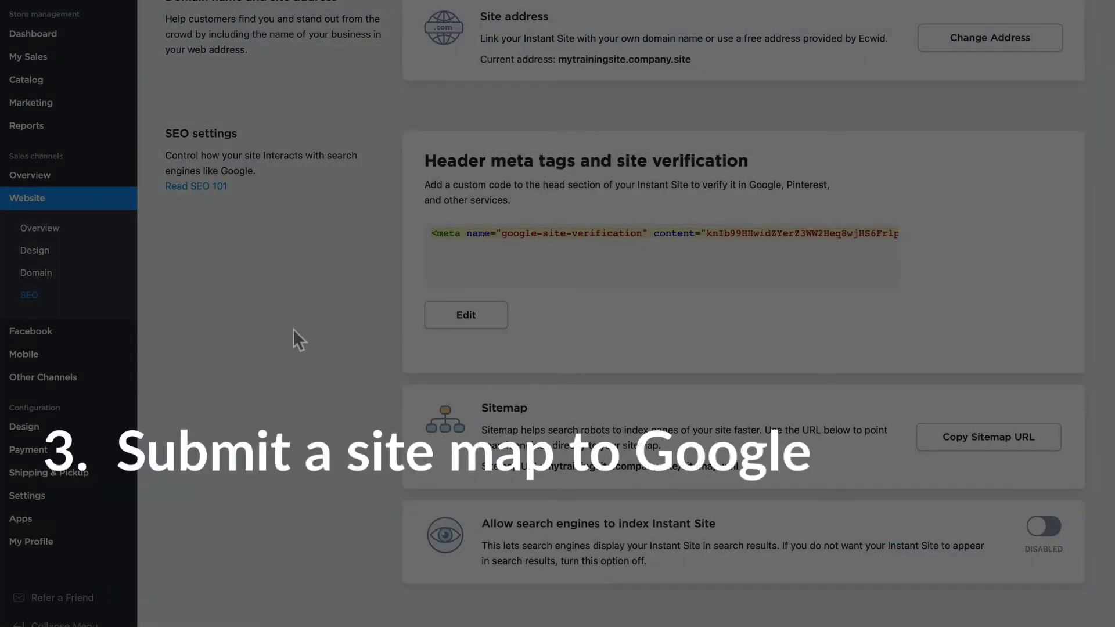
pyautogui.scroll(-1, 294, 331)
pyautogui.scroll(-2, 307, 349)
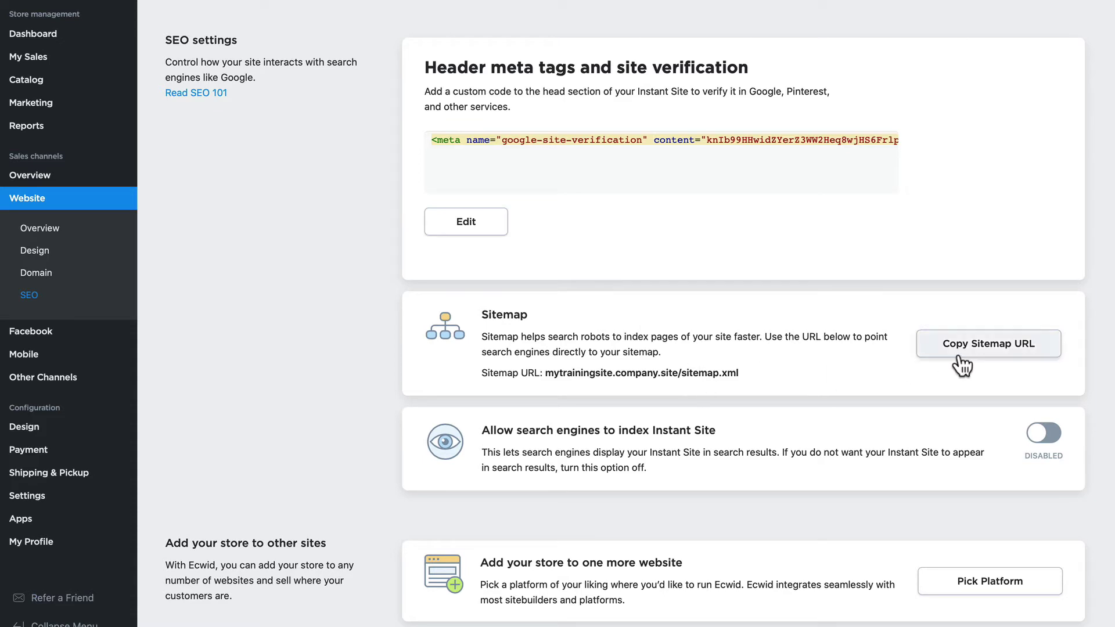
pyautogui.click(982, 351)
pyautogui.click(414, 2)
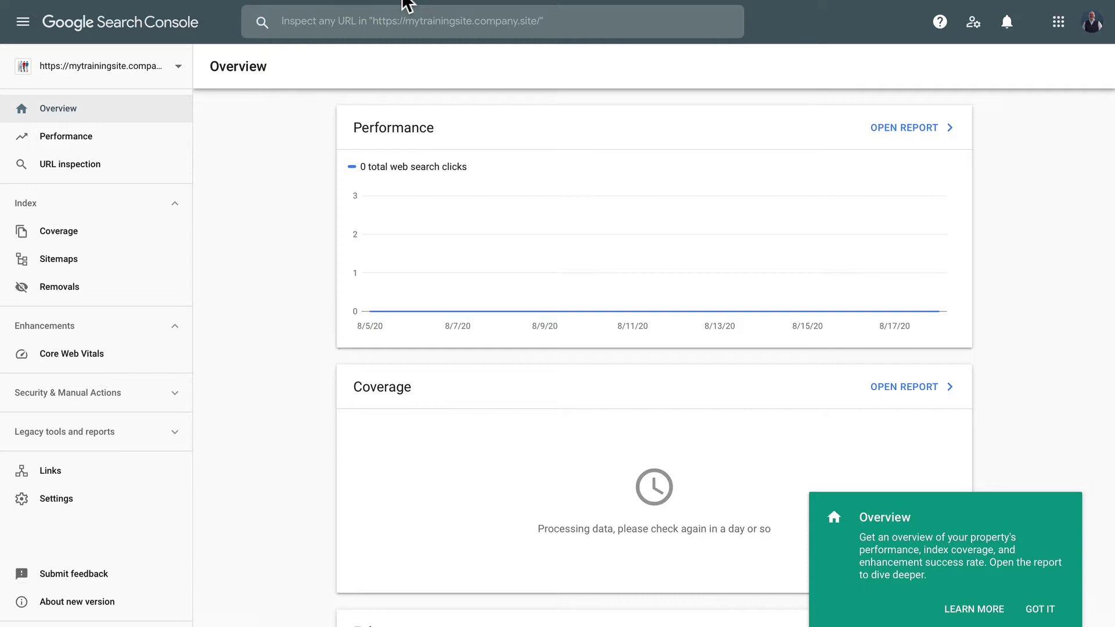
# Step: Submit the copied sitemap.xml URL as a new sitemap in Search Console's Sitemaps report
pyautogui.click(51, 259)
pyautogui.click(557, 175)
pyautogui.hotkey('ctrl', 'v')
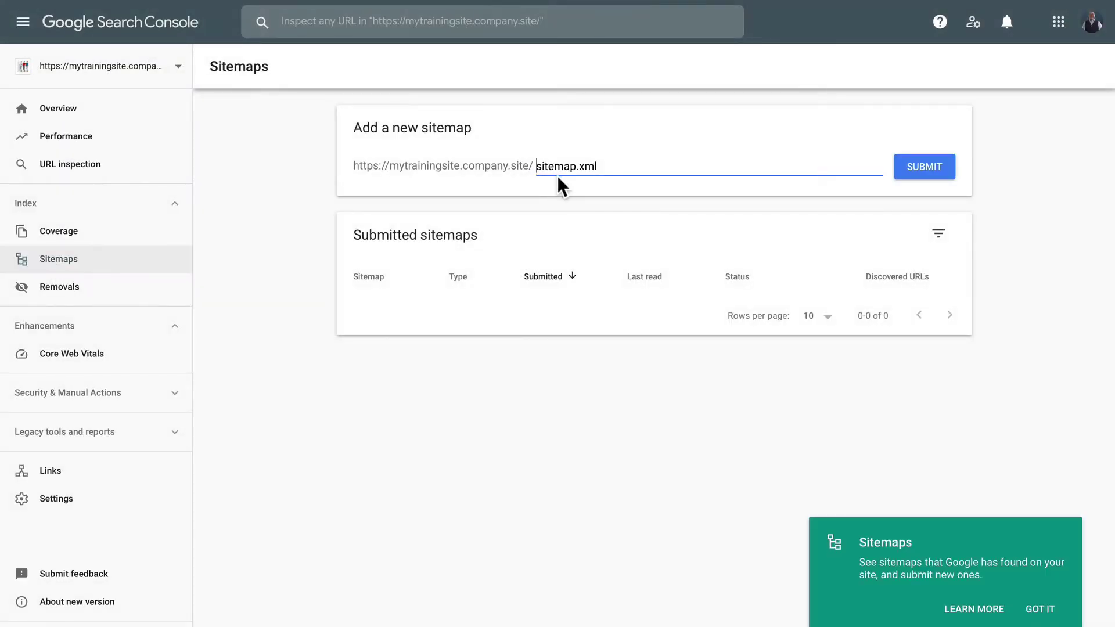
pyautogui.click(927, 172)
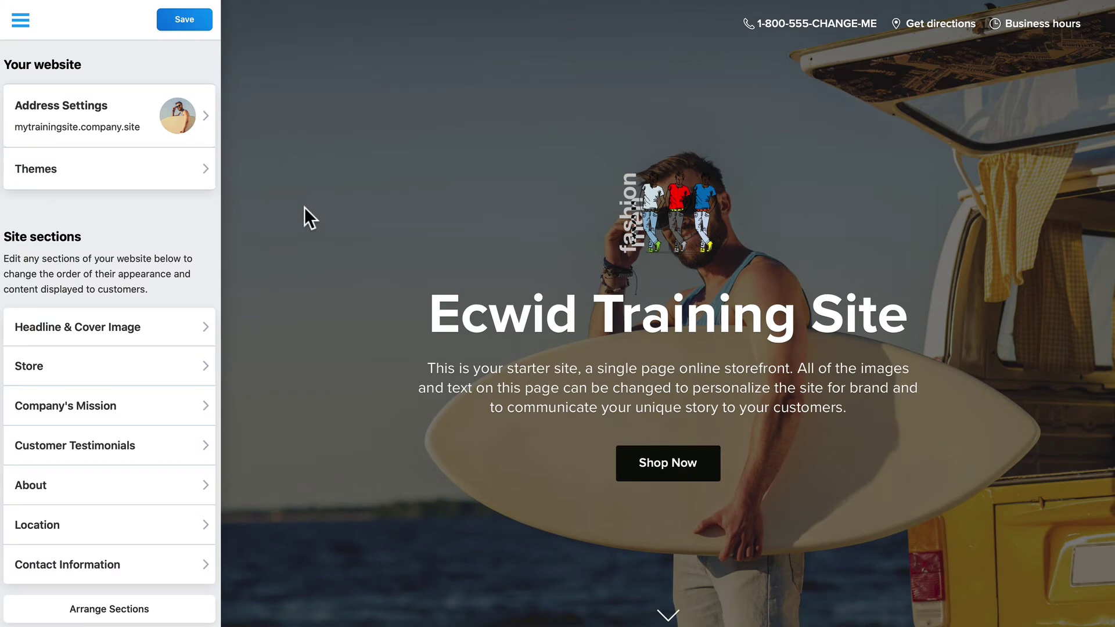
# Step: Review the Instant Site's Headline & Cover Image settings, then return to the sections list
pyautogui.click(90, 327)
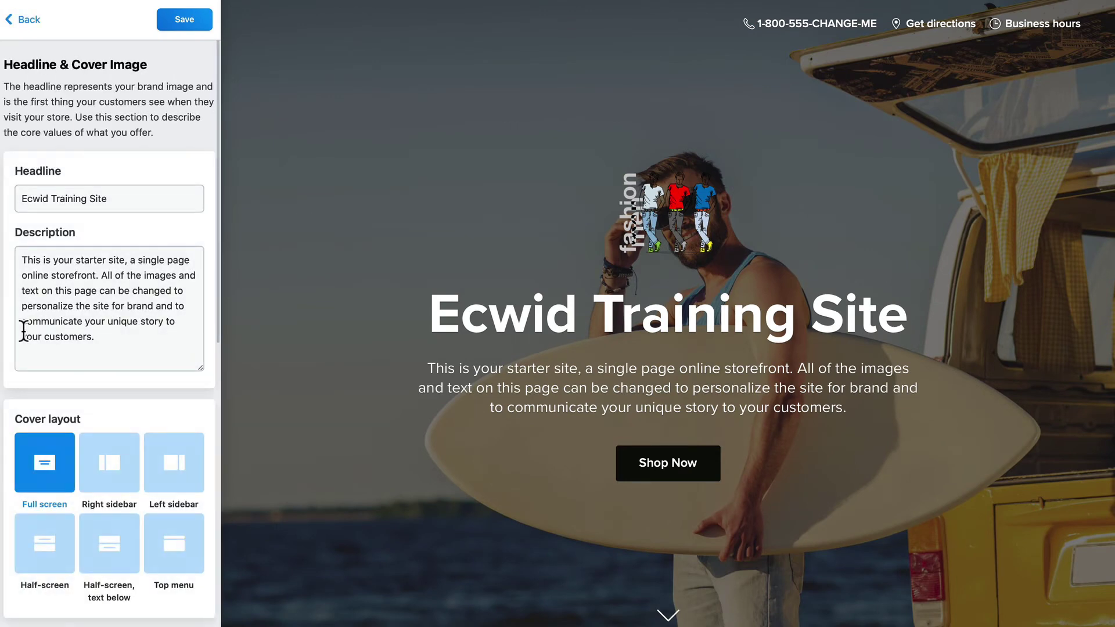
pyautogui.scroll(-3, 70, 220)
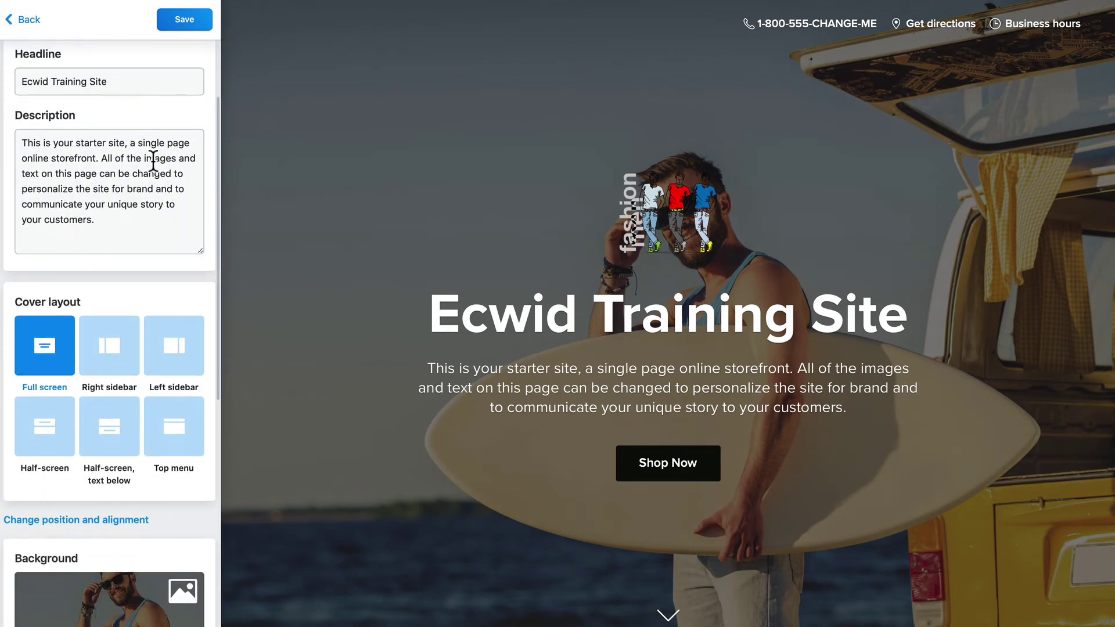
pyautogui.scroll(-10, 152, 160)
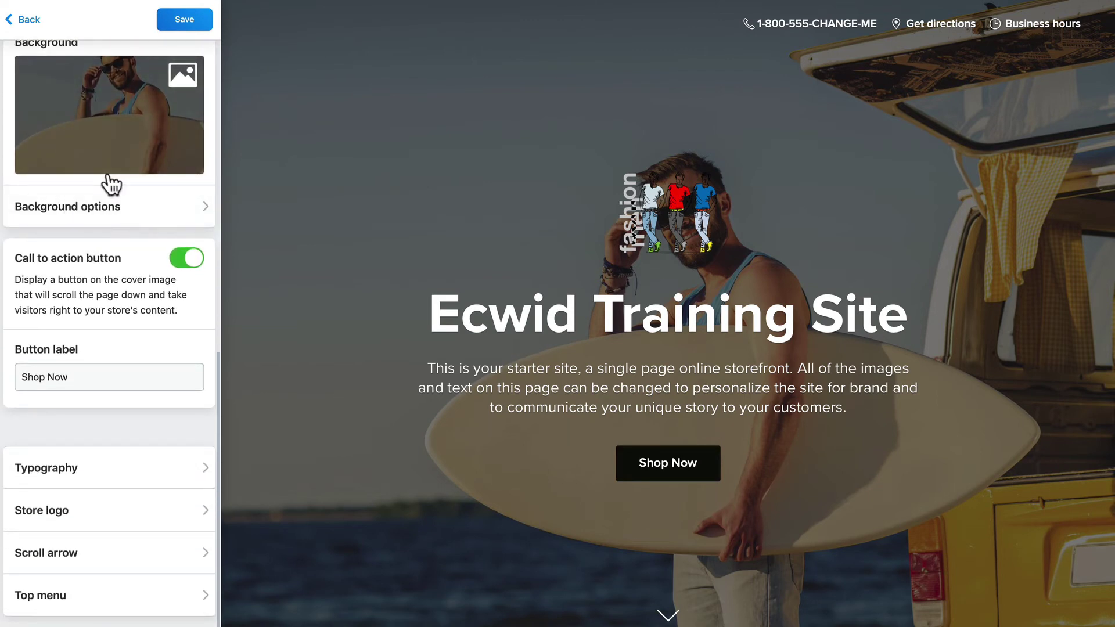
pyautogui.scroll(10, 102, 212)
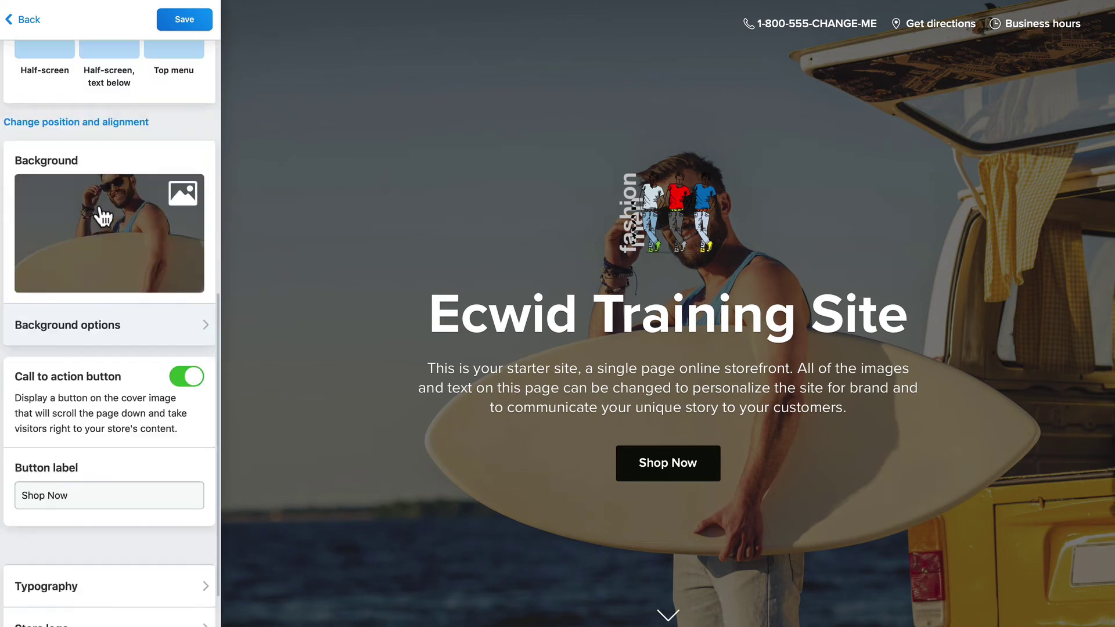
pyautogui.click(23, 19)
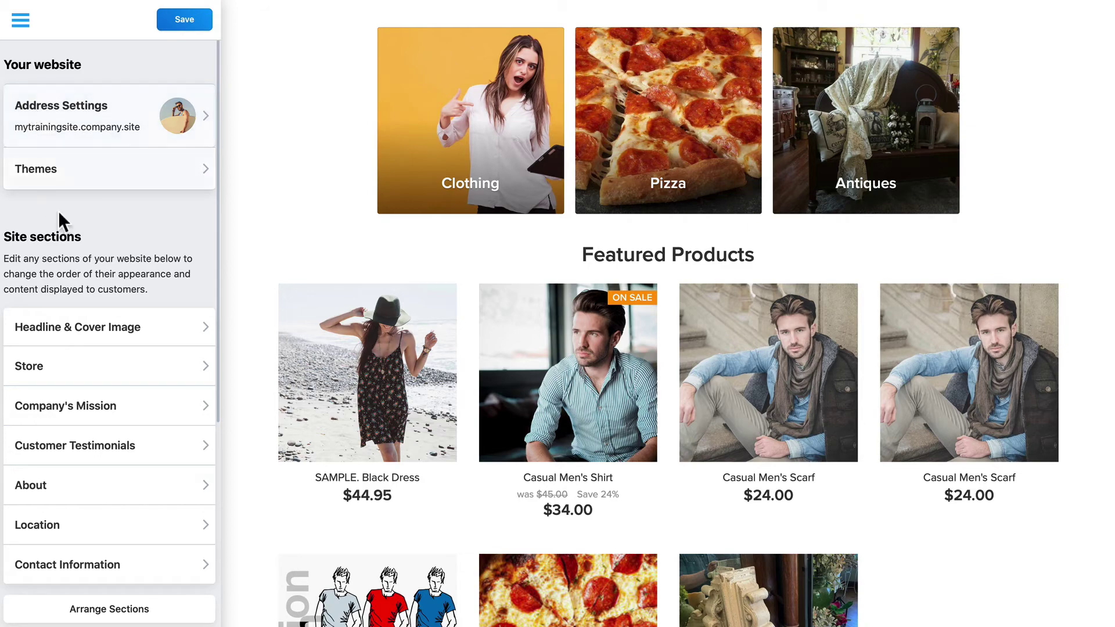
# Step: Open the Company's Mission section and scroll through its settings
pyautogui.click(58, 404)
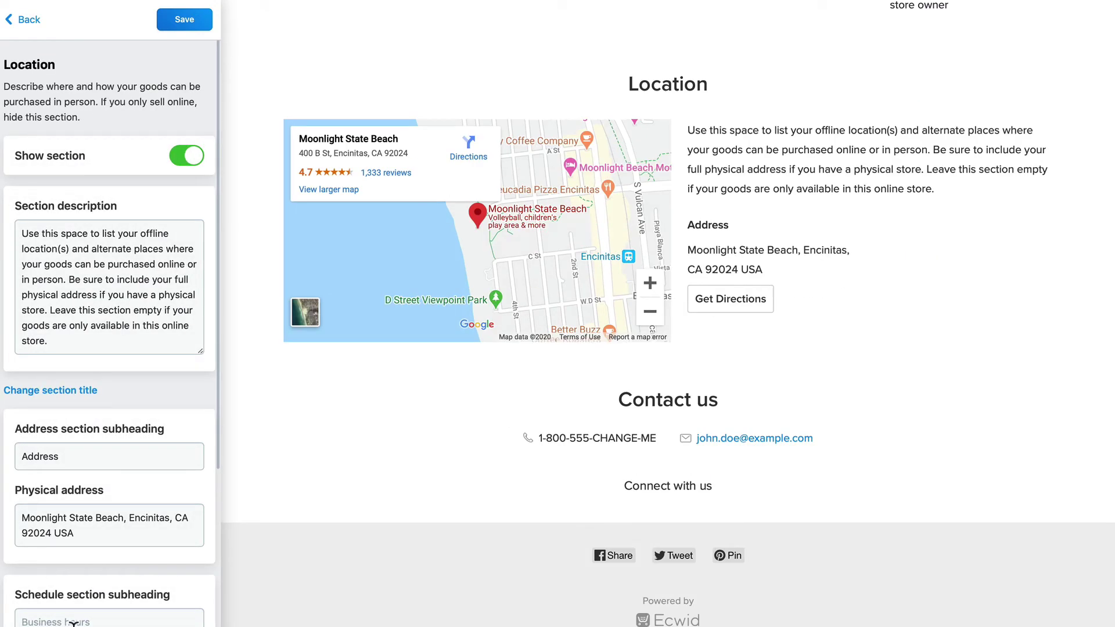
pyautogui.scroll(-3, 73, 622)
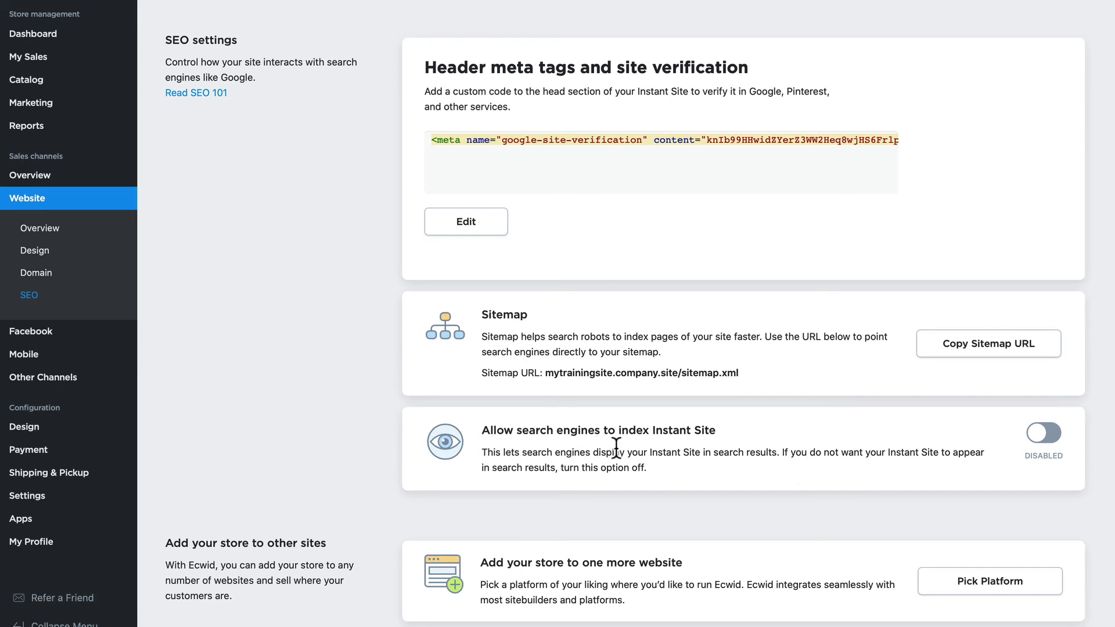
# Step: Turn on 'Allow search engines to index Instant Site' in the Website SEO settings
pyautogui.click(1040, 437)
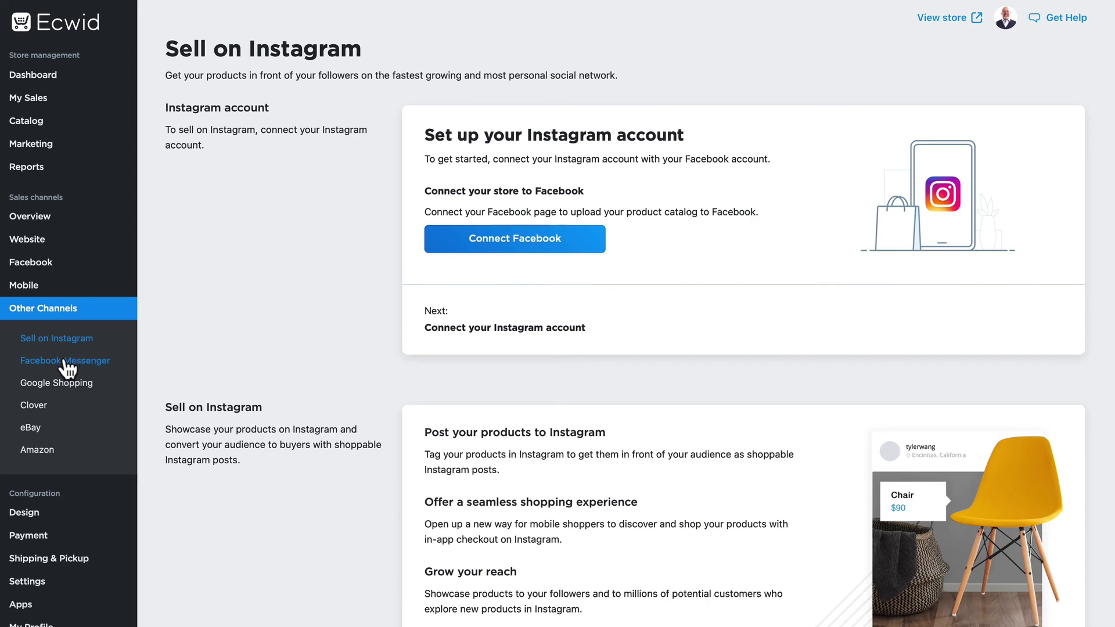
# Step: View the Facebook Messenger, Google Shopping, eBay and Amazon sales channel pages in turn
pyautogui.click(37, 386)
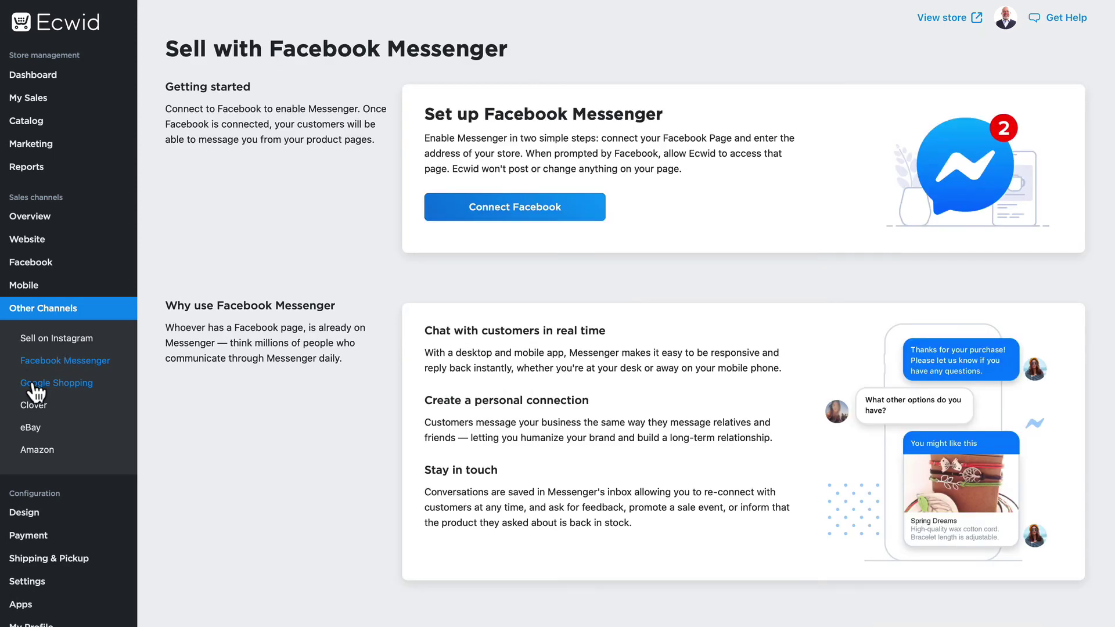
pyautogui.click(34, 383)
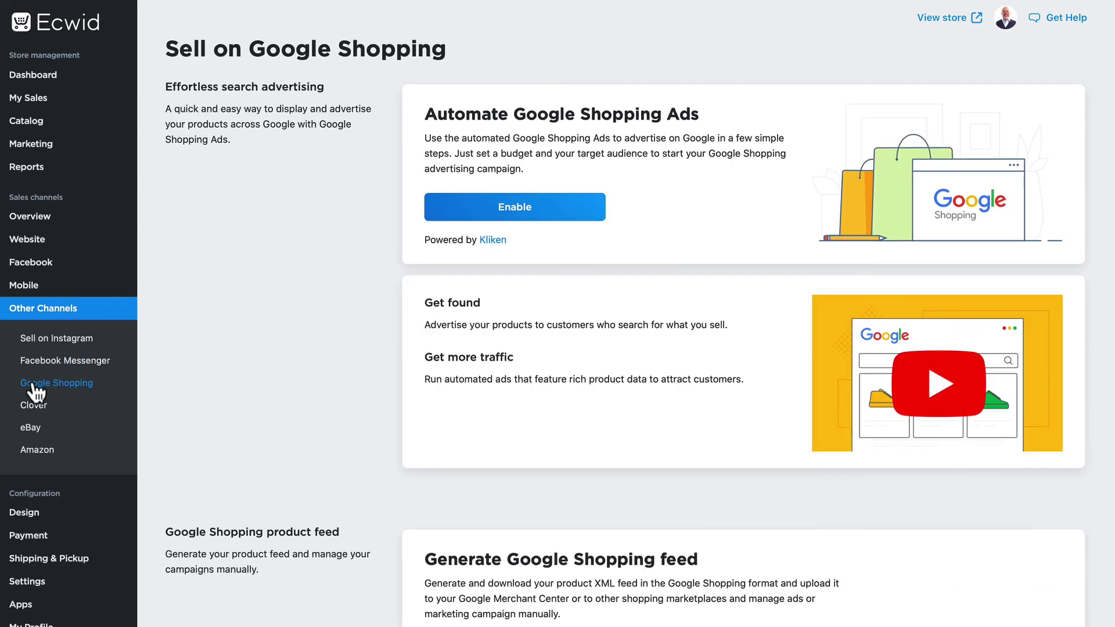
pyautogui.click(32, 430)
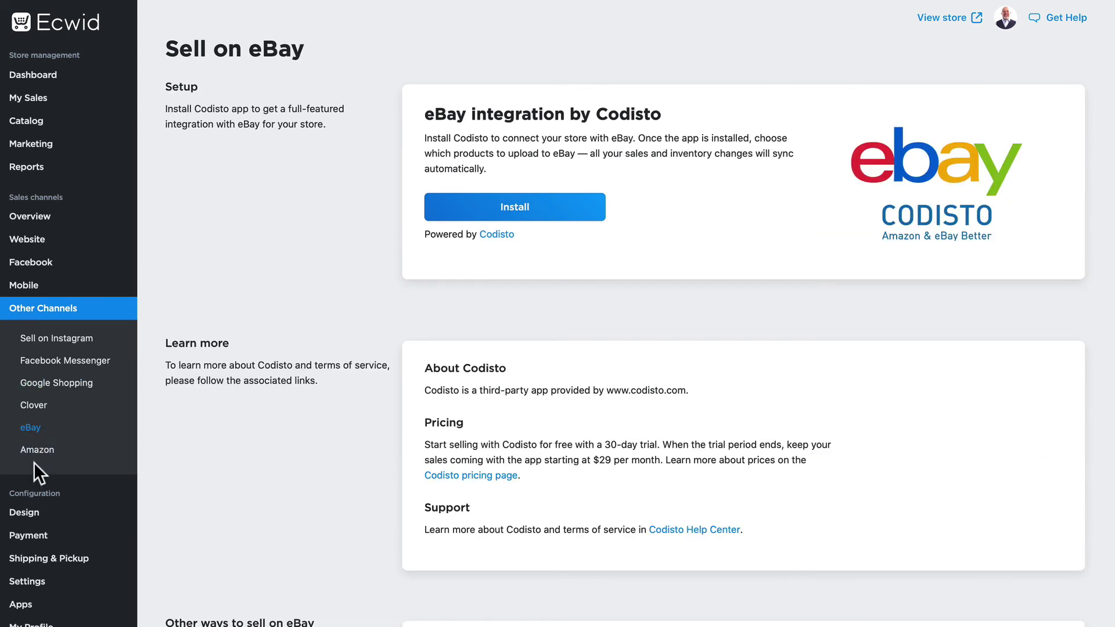
pyautogui.click(18, 448)
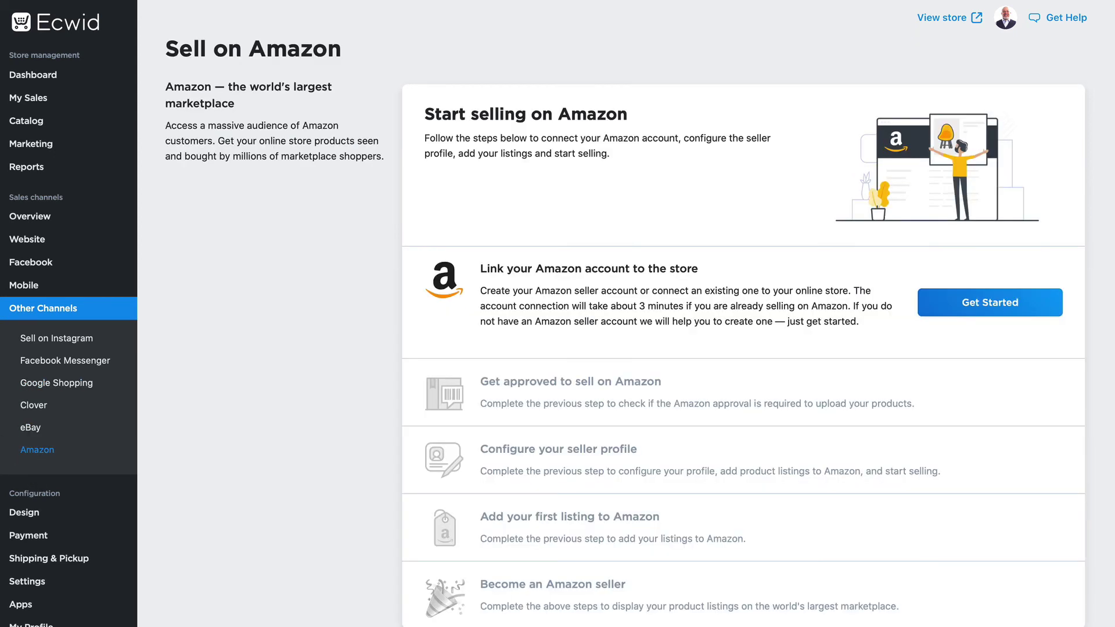